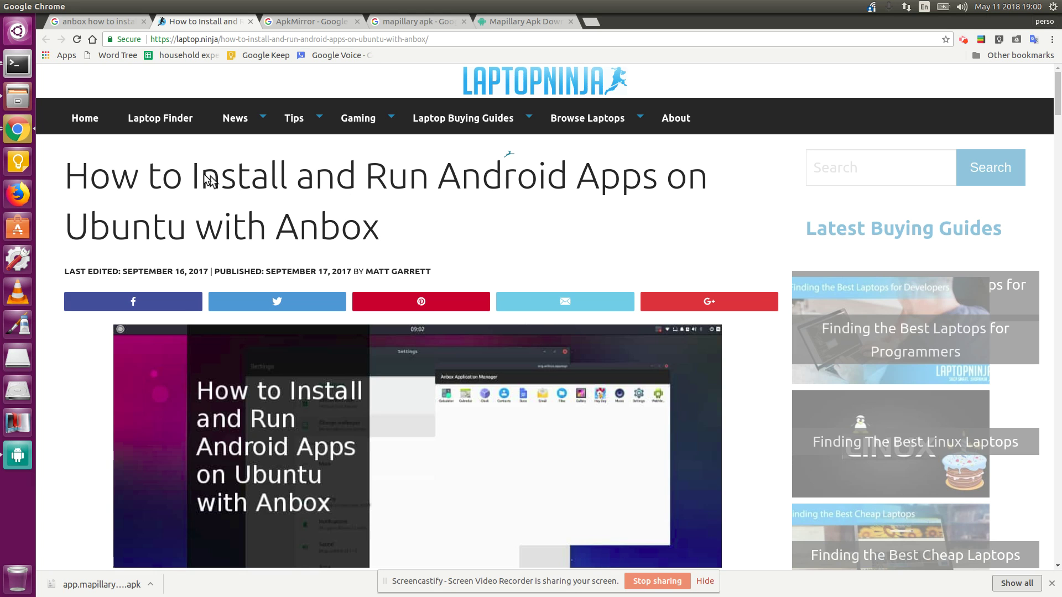
Step: Highlight 'Run Android' and 'Ubuntu' in the Anbox article title
{"action": "left_click_drag", "start_coordinate": [192, 176], "coordinate": [524, 180]}
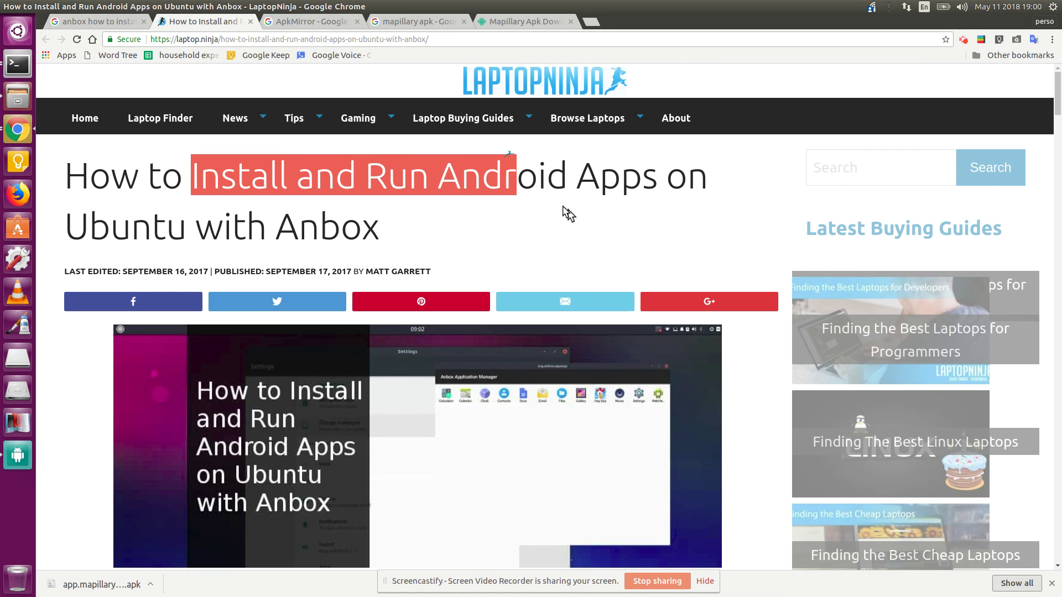
{"action": "left_click", "coordinate": [416, 182]}
{"action": "left_click_drag", "start_coordinate": [368, 178], "coordinate": [580, 180]}
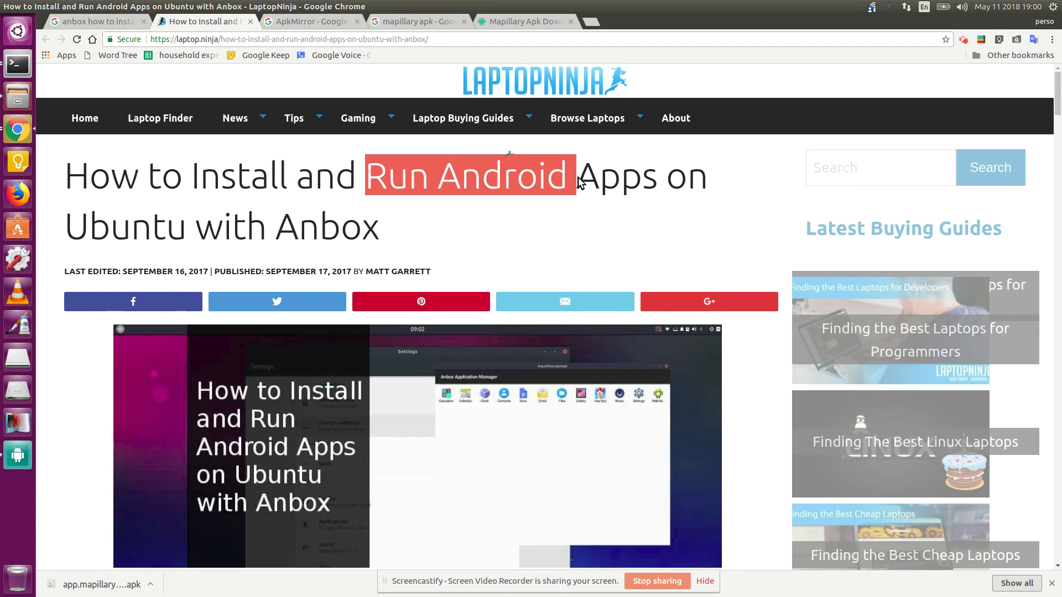
{"action": "left_click_drag", "start_coordinate": [70, 232], "coordinate": [188, 235]}
{"action": "left_click_drag", "start_coordinate": [286, 233], "coordinate": [374, 232]}
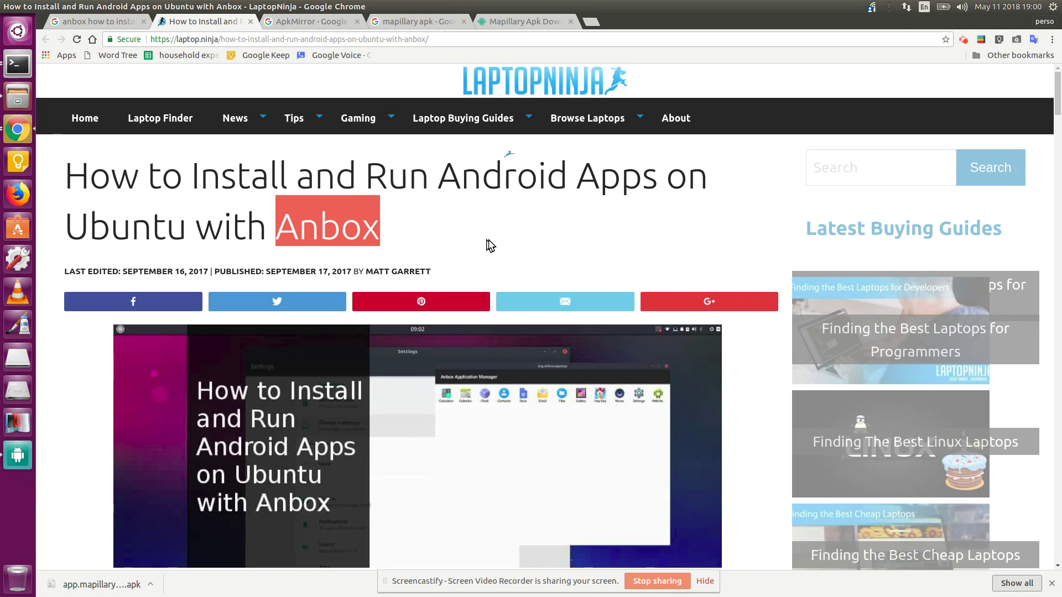
Step: Highlight the author byline and scroll down to the introductory paragraph
{"action": "scroll", "coordinate": [489, 245], "scroll_direction": "down", "scroll_amount": 1}
{"action": "scroll", "coordinate": [489, 244], "scroll_direction": "up", "scroll_amount": 1}
{"action": "scroll", "coordinate": [506, 153], "scroll_direction": "down", "scroll_amount": 3}
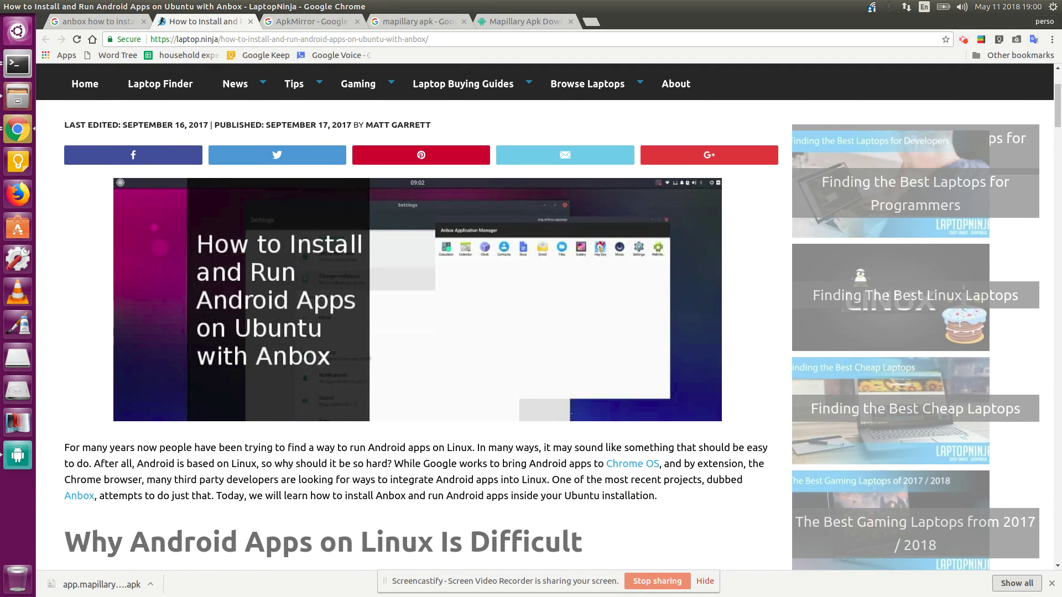
{"action": "scroll", "coordinate": [415, 242], "scroll_direction": "up", "scroll_amount": 2}
{"action": "left_click_drag", "start_coordinate": [367, 214], "coordinate": [435, 215]}
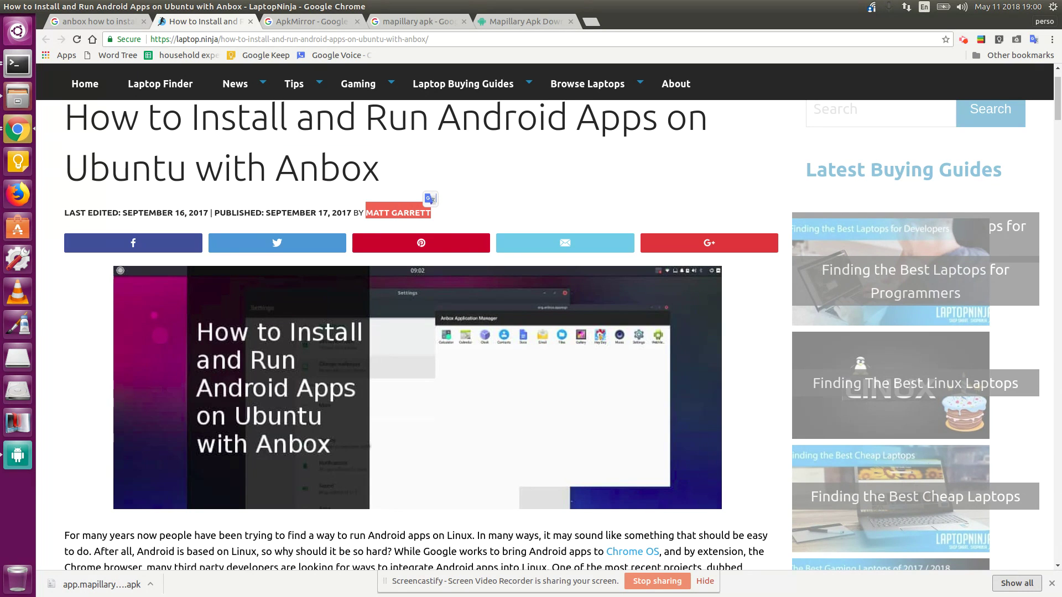
{"action": "scroll", "coordinate": [421, 332], "scroll_direction": "down", "scroll_amount": 2}
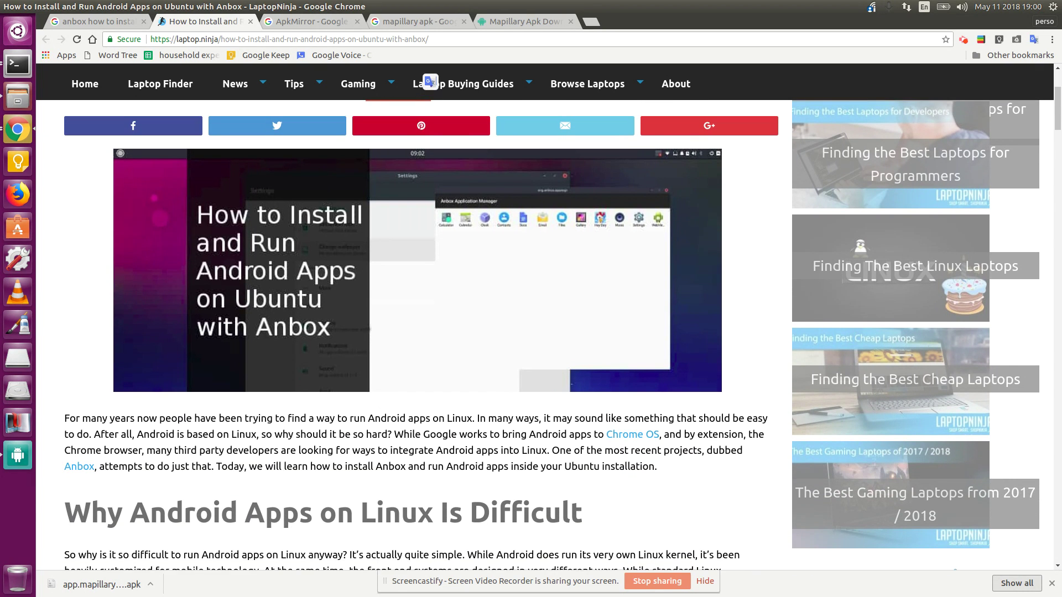
{"action": "scroll", "coordinate": [421, 332], "scroll_direction": "down", "scroll_amount": 3}
Step: Scroll down to the snap installation steps and highlight the snapd install command
{"action": "scroll", "coordinate": [421, 332], "scroll_direction": "down", "scroll_amount": 8}
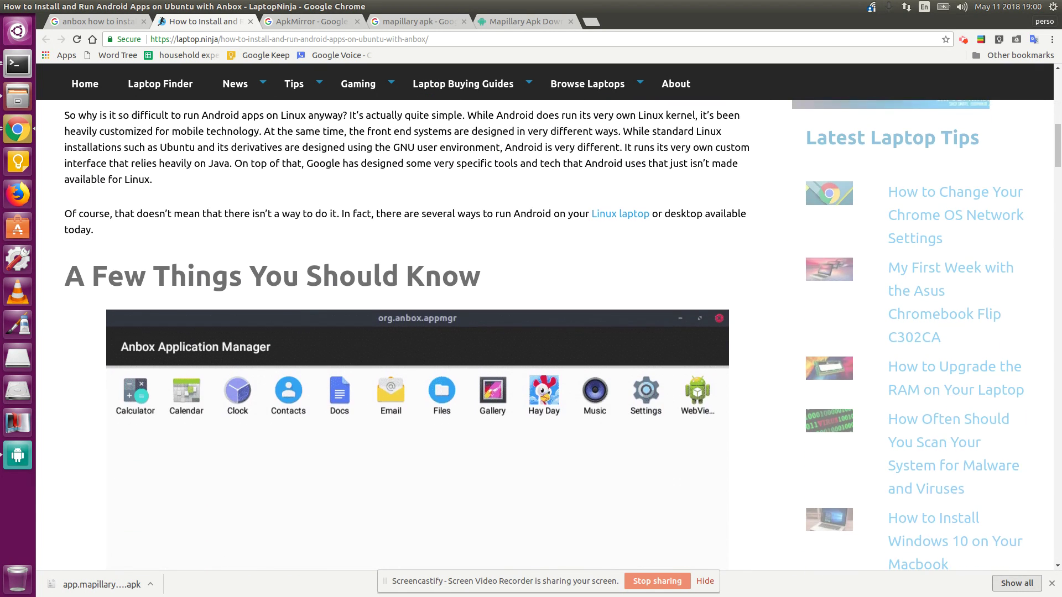
{"action": "scroll", "coordinate": [421, 332], "scroll_direction": "down", "scroll_amount": 9}
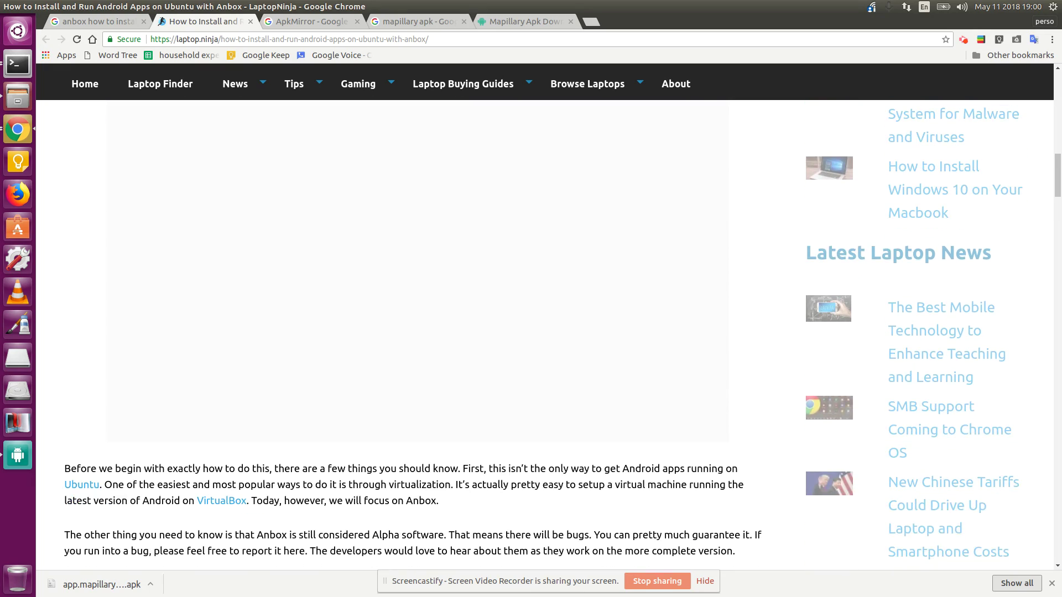
{"action": "scroll", "coordinate": [420, 332], "scroll_direction": "down", "scroll_amount": 12}
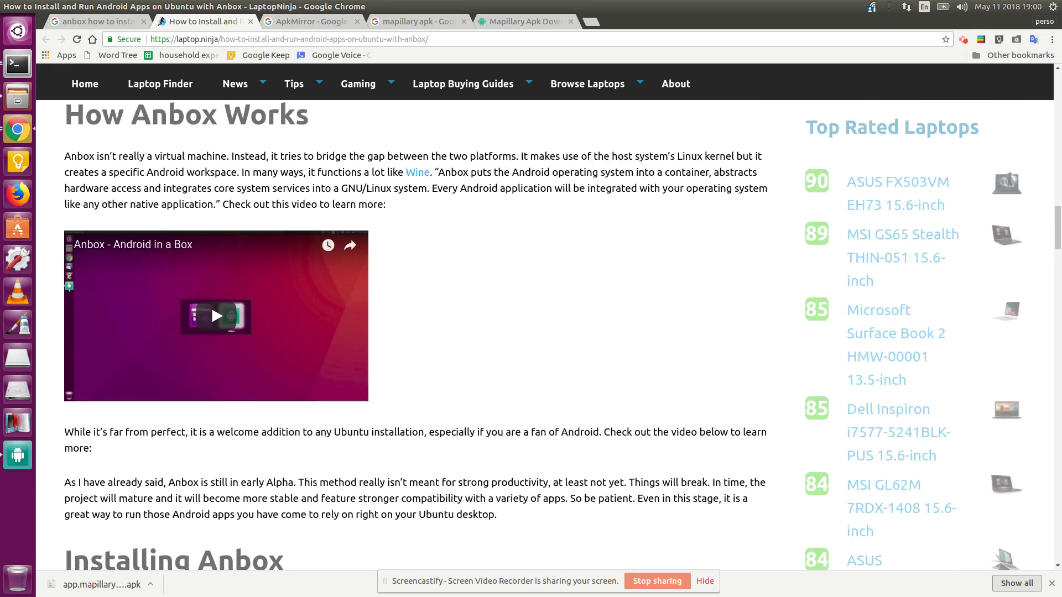
{"action": "scroll", "coordinate": [271, 441], "scroll_direction": "down", "scroll_amount": 8}
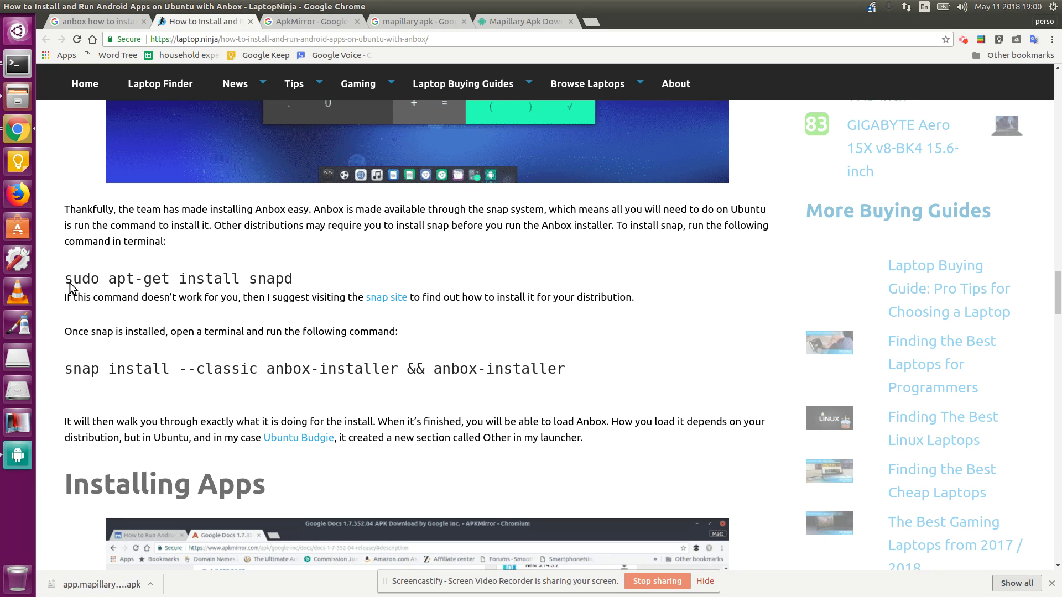
{"action": "left_click_drag", "start_coordinate": [70, 283], "coordinate": [293, 281]}
{"action": "left_click", "coordinate": [280, 281]}
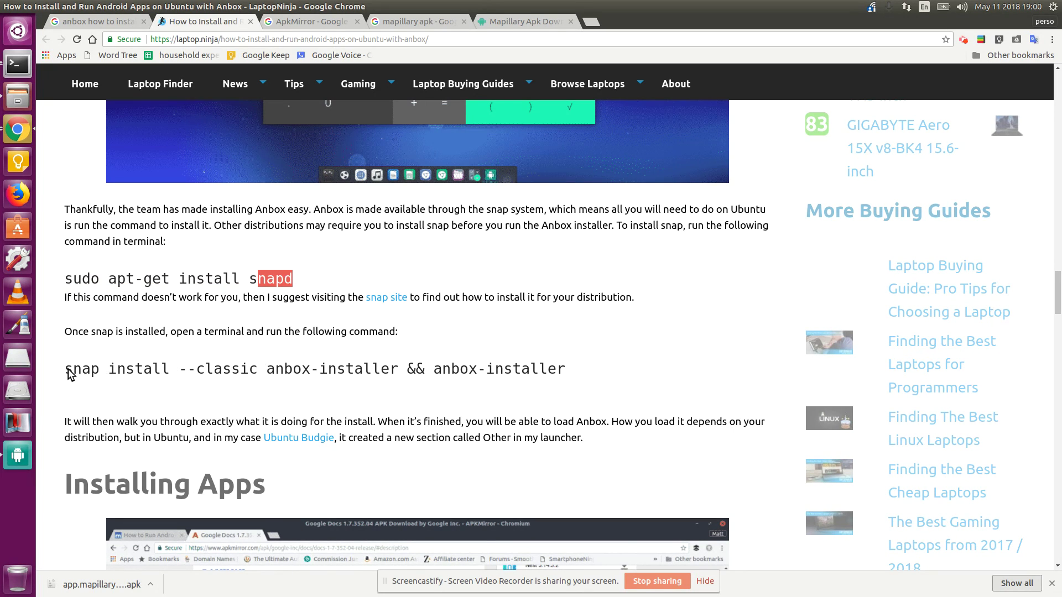
Step: Highlight the anbox-installer and android-tools-adb install commands, reaching 'Removing Apps'
{"action": "left_click_drag", "start_coordinate": [65, 372], "coordinate": [558, 385]}
{"action": "scroll", "coordinate": [510, 421], "scroll_direction": "down", "scroll_amount": 10}
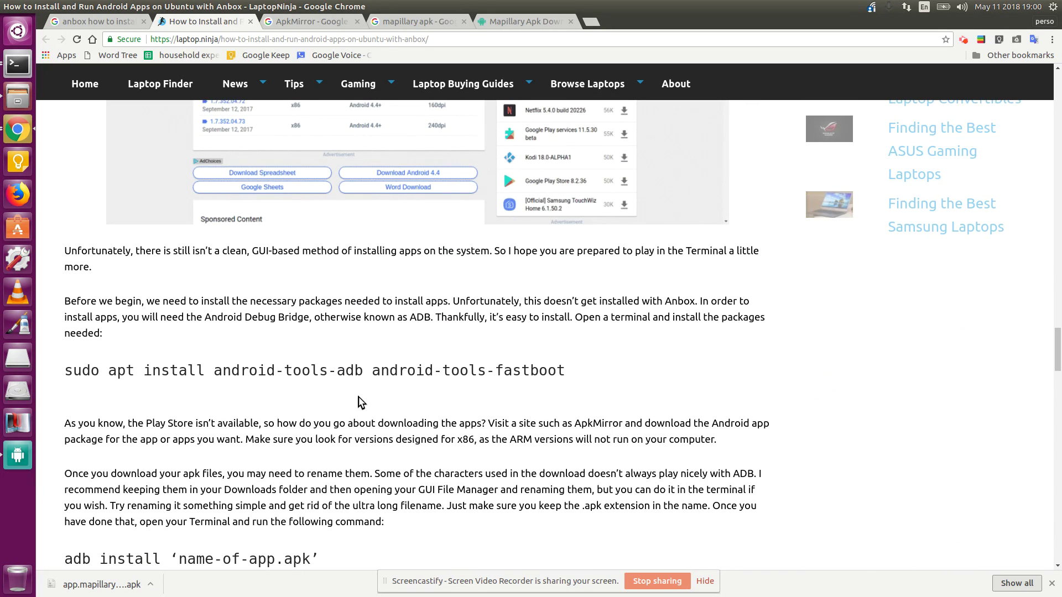
{"action": "left_click_drag", "start_coordinate": [65, 371], "coordinate": [568, 376]}
{"action": "scroll", "coordinate": [476, 379], "scroll_direction": "down", "scroll_amount": 2}
{"action": "scroll", "coordinate": [475, 379], "scroll_direction": "down", "scroll_amount": 3}
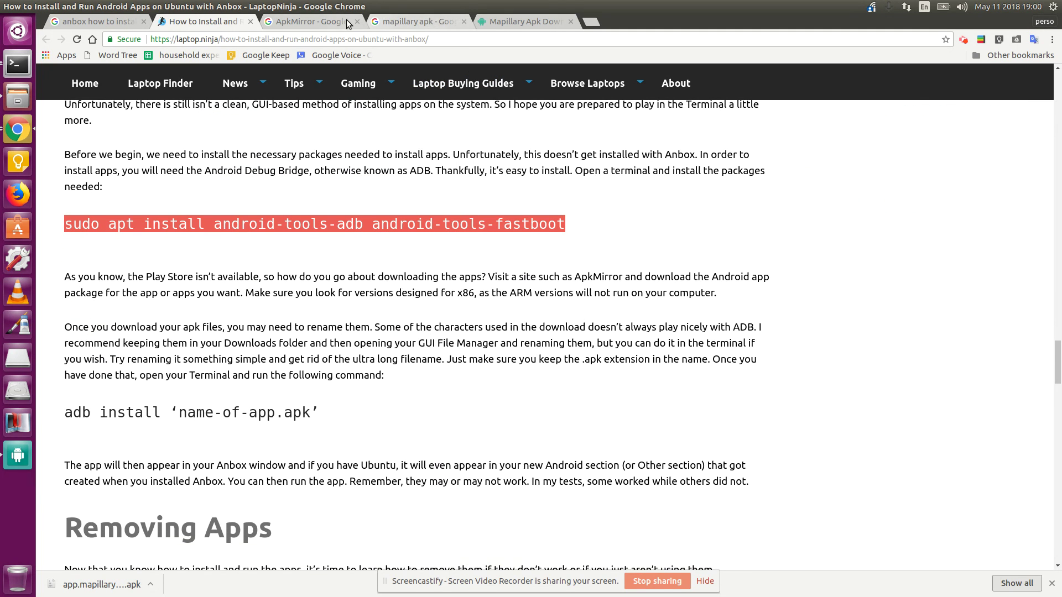
Step: Open the APKMirror site from the first ApkMirror search result
{"action": "left_click", "coordinate": [314, 22]}
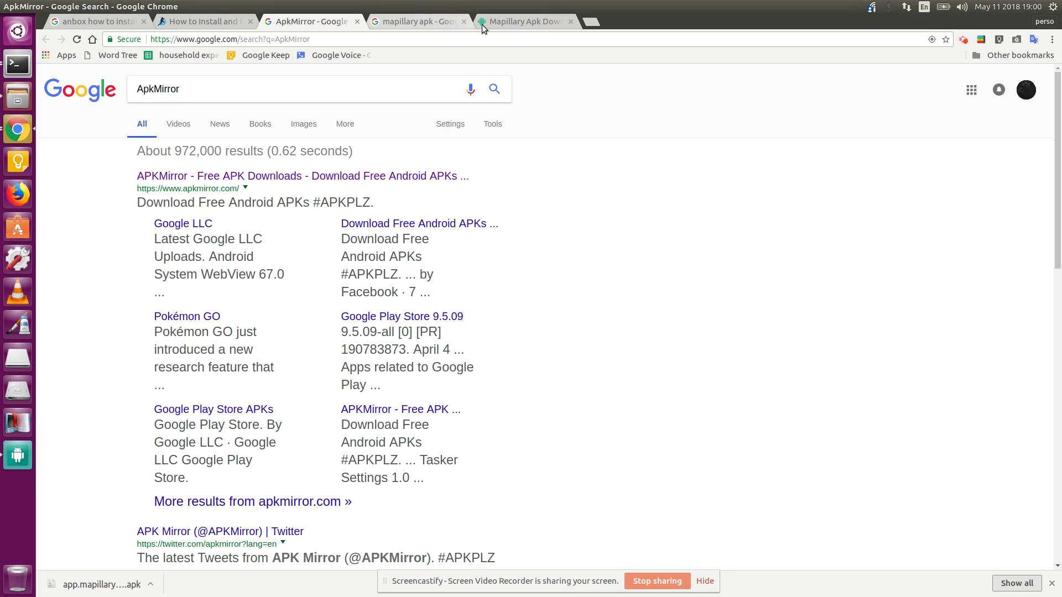
{"action": "left_click", "coordinate": [417, 22]}
{"action": "left_click", "coordinate": [322, 22]}
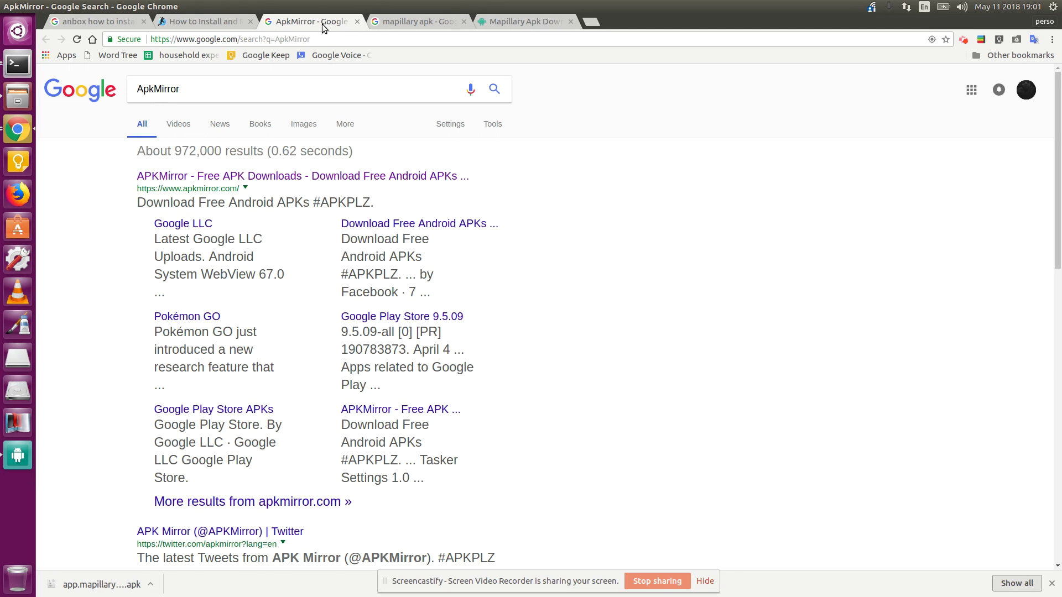
{"action": "left_click", "coordinate": [227, 176]}
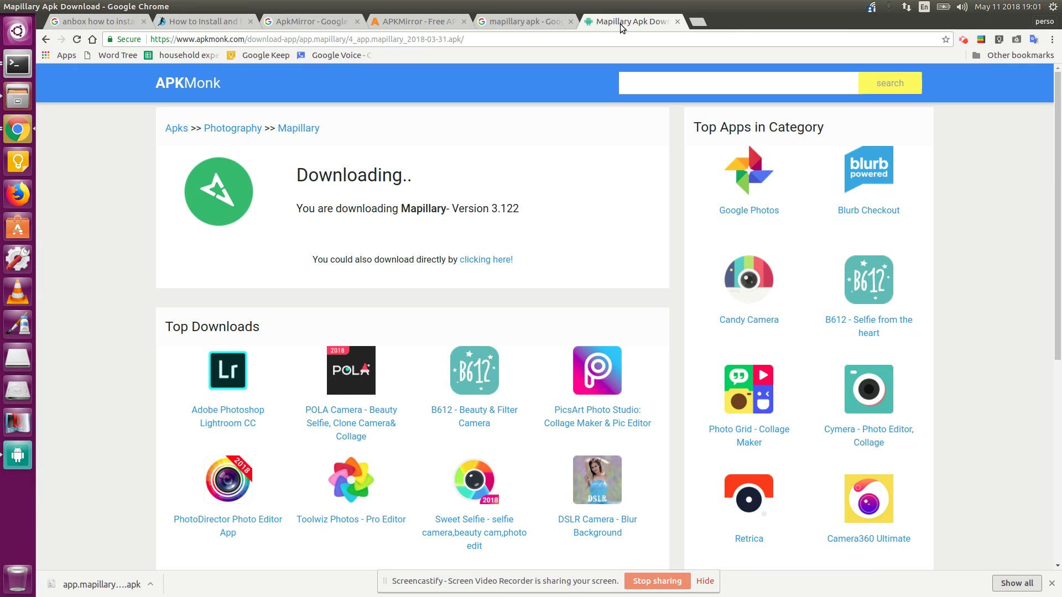
Step: Return to the APKMonk Mapillary 3.122 download page
{"action": "left_click", "coordinate": [619, 23]}
{"action": "scroll", "coordinate": [482, 348], "scroll_direction": "down", "scroll_amount": 7}
{"action": "scroll", "coordinate": [481, 348], "scroll_direction": "up", "scroll_amount": 5}
{"action": "scroll", "coordinate": [554, 314], "scroll_direction": "up", "scroll_amount": 3}
Step: Switch from Chrome to the Anbox Application Manager window with Alt+Tab
{"action": "key", "text": "alt+Tab"}
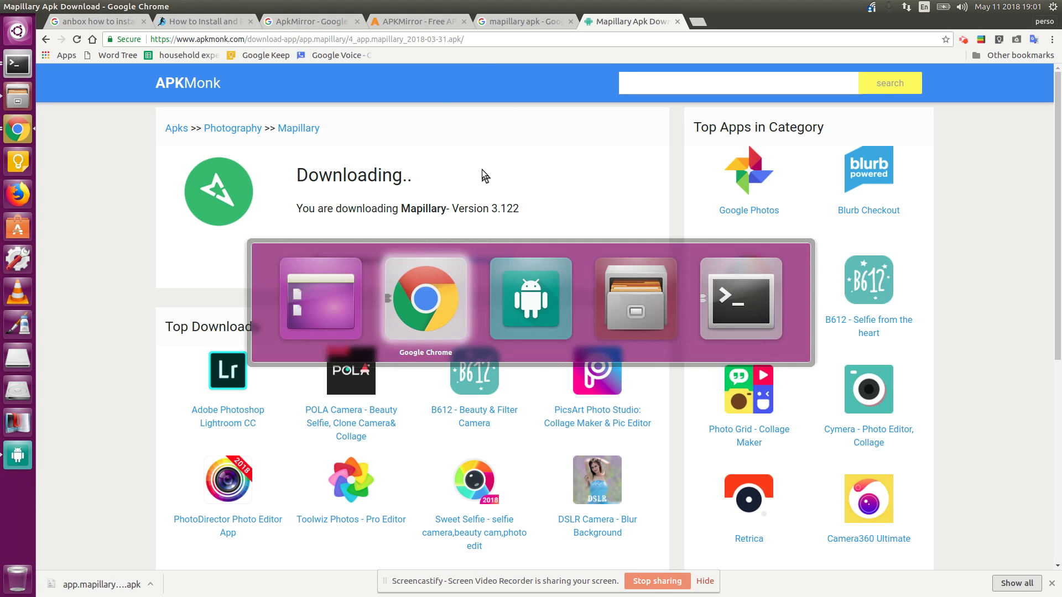
{"action": "key", "text": "alt+Tab"}
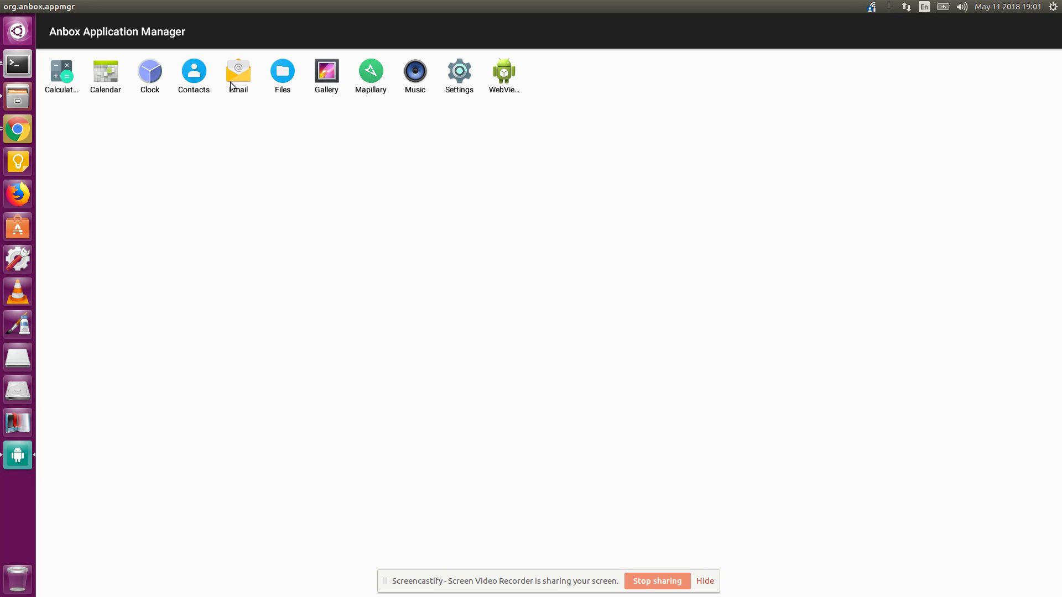
{"action": "left_click", "coordinate": [60, 78]}
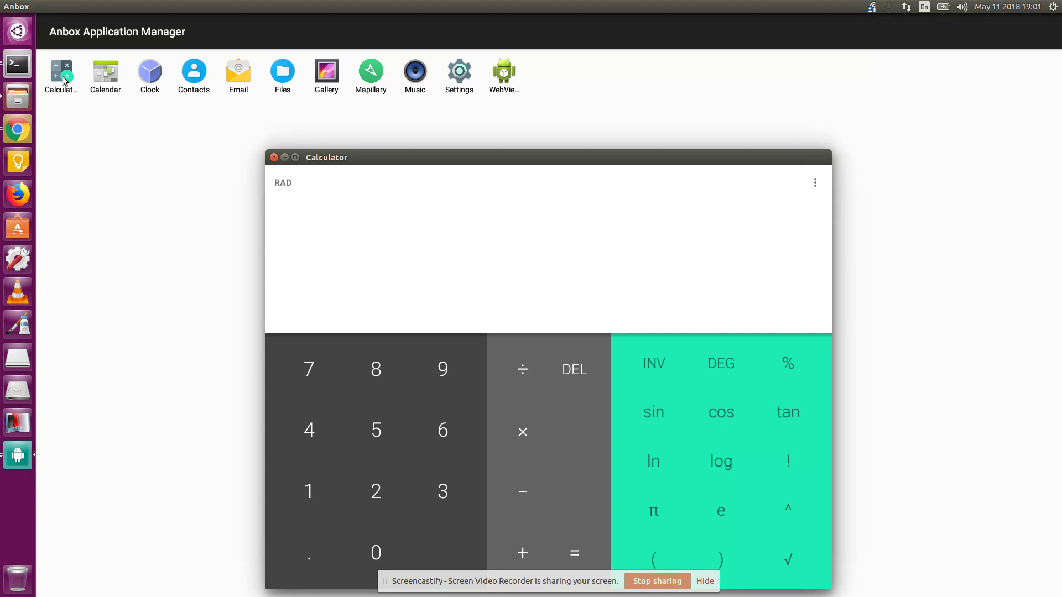
{"action": "left_click", "coordinate": [274, 158]}
{"action": "left_click", "coordinate": [121, 79]}
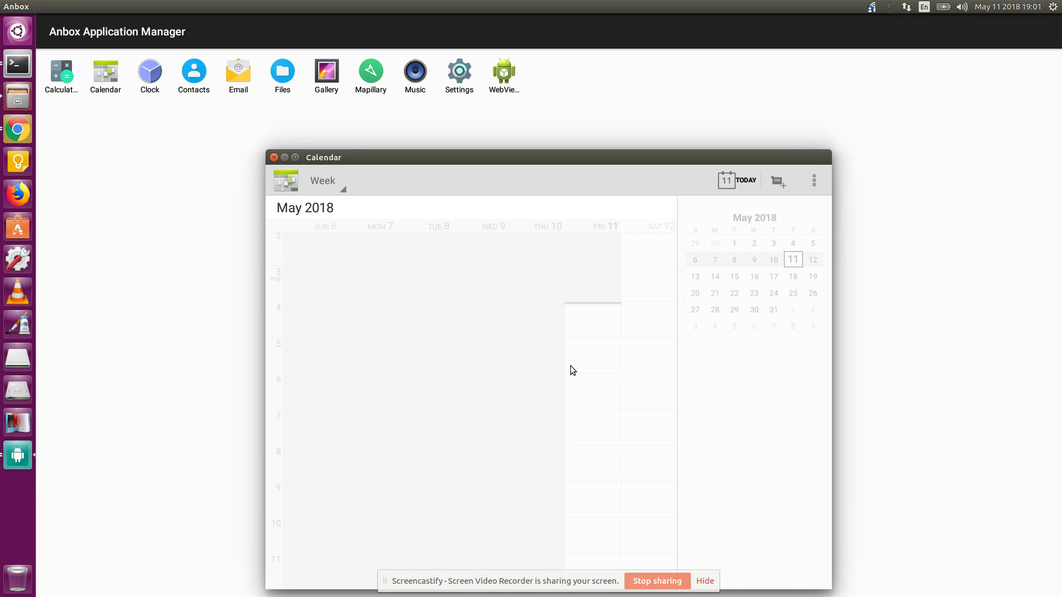
{"action": "left_click_drag", "start_coordinate": [563, 160], "coordinate": [550, 117]}
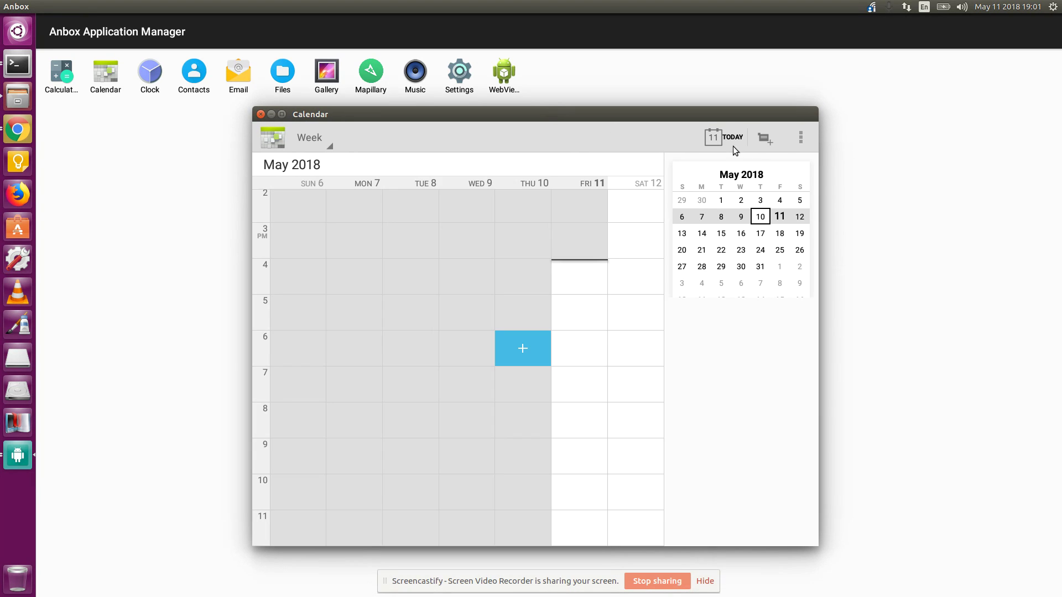
{"action": "left_click", "coordinate": [765, 138]}
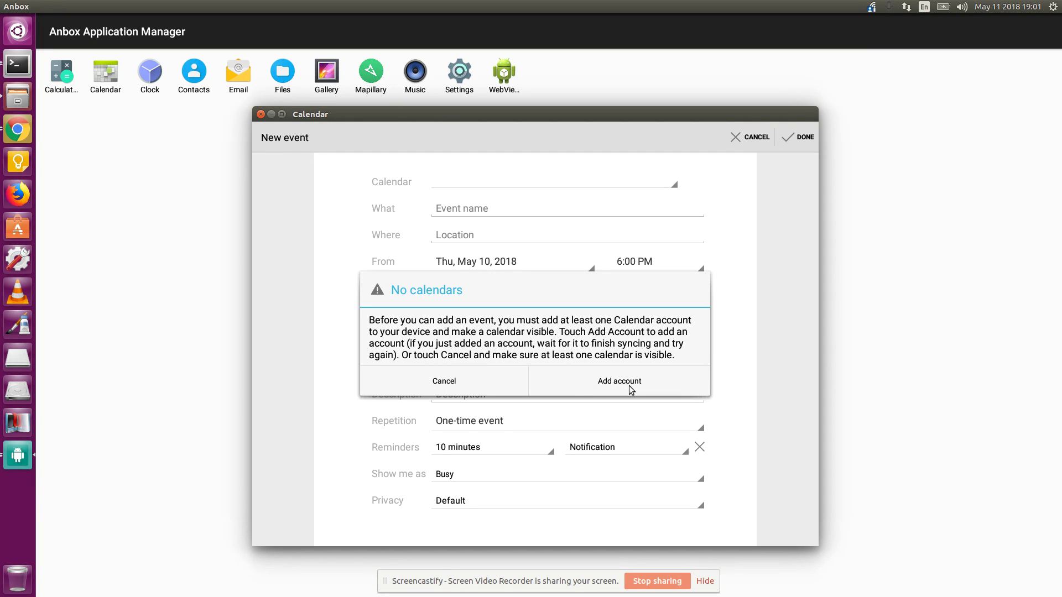
{"action": "left_click", "coordinate": [753, 140]}
{"action": "left_click", "coordinate": [261, 114]}
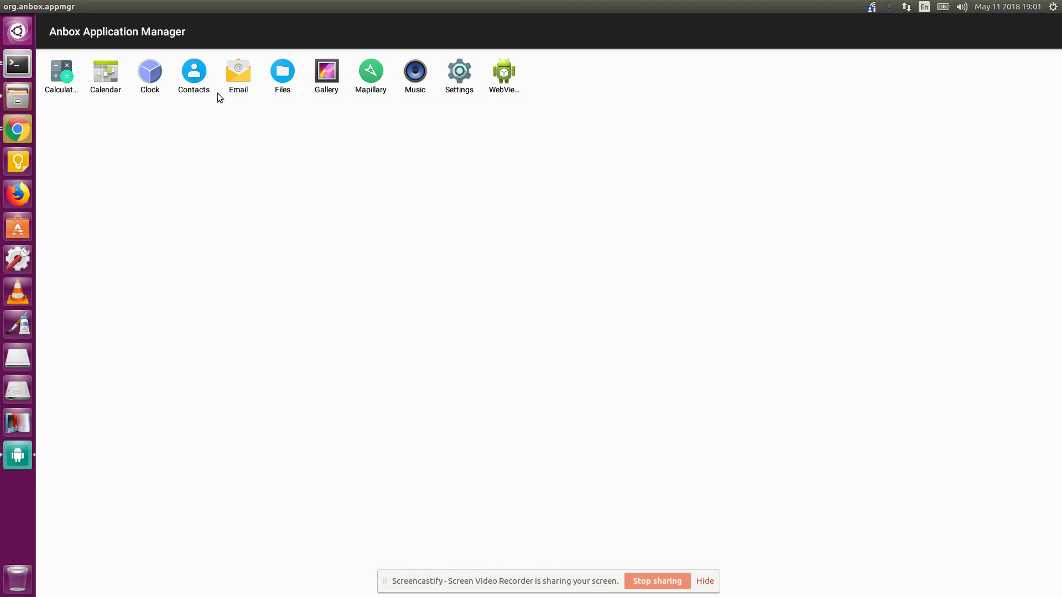
{"action": "left_click", "coordinate": [288, 78]}
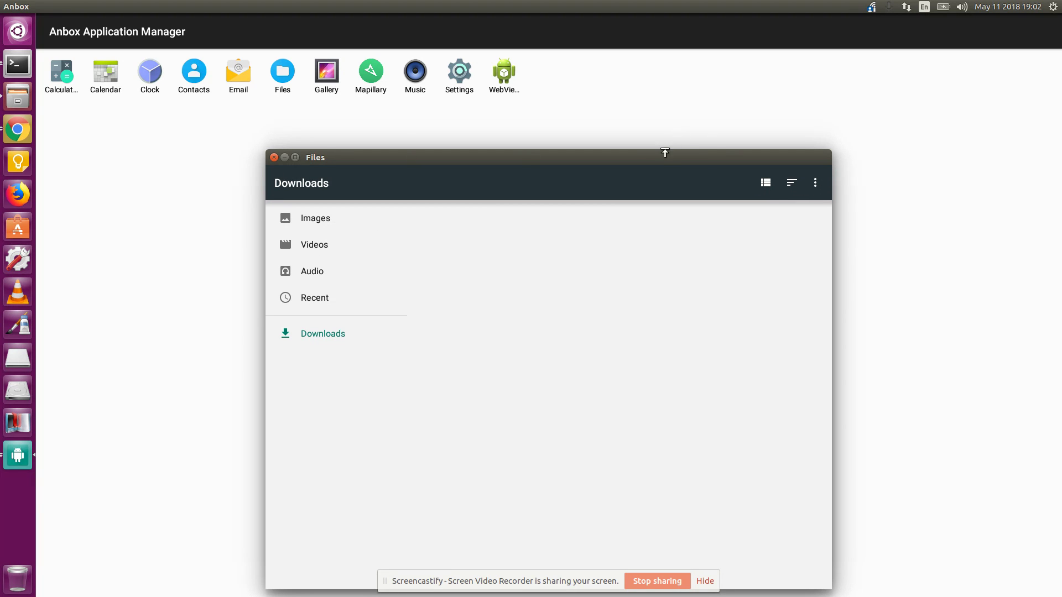
{"action": "left_click_drag", "start_coordinate": [664, 155], "coordinate": [644, 135]}
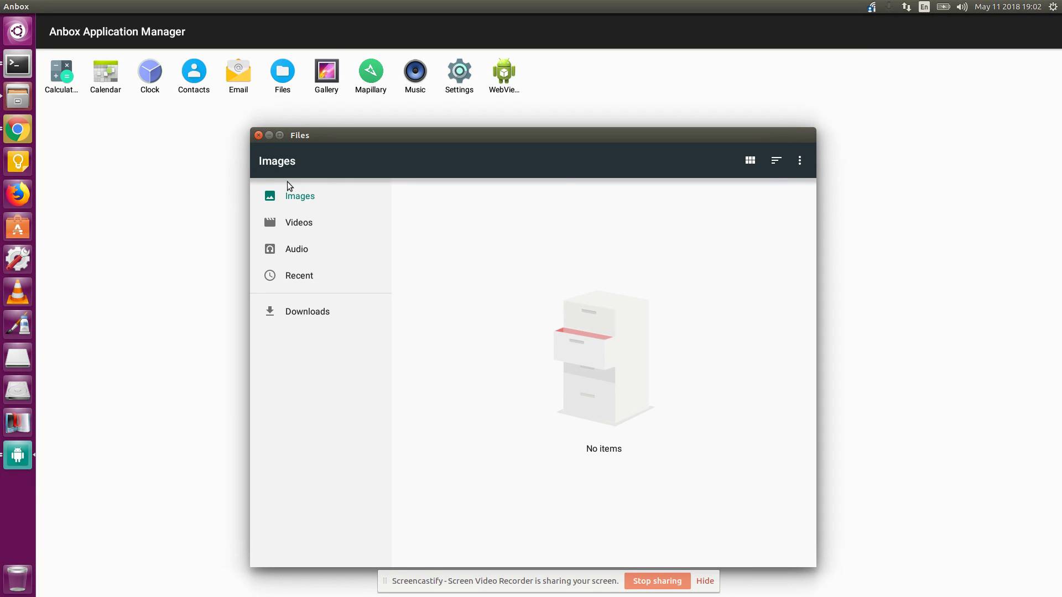
{"action": "left_click", "coordinate": [258, 136]}
Step: Launch Gallery, then close its blank black window to return to the Application Manager
{"action": "left_click", "coordinate": [327, 72]}
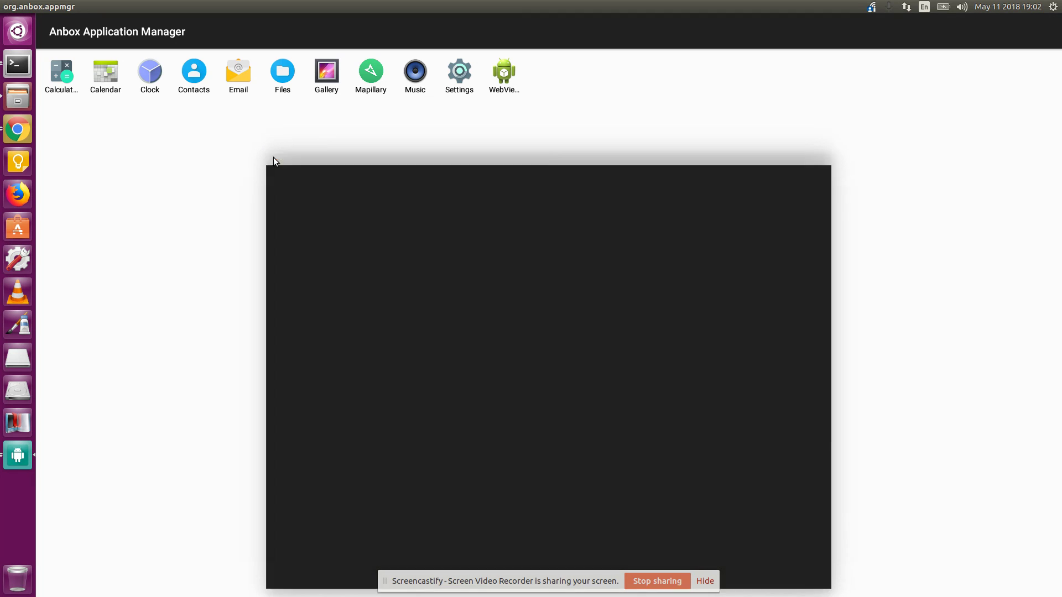
{"action": "left_click", "coordinate": [273, 157]}
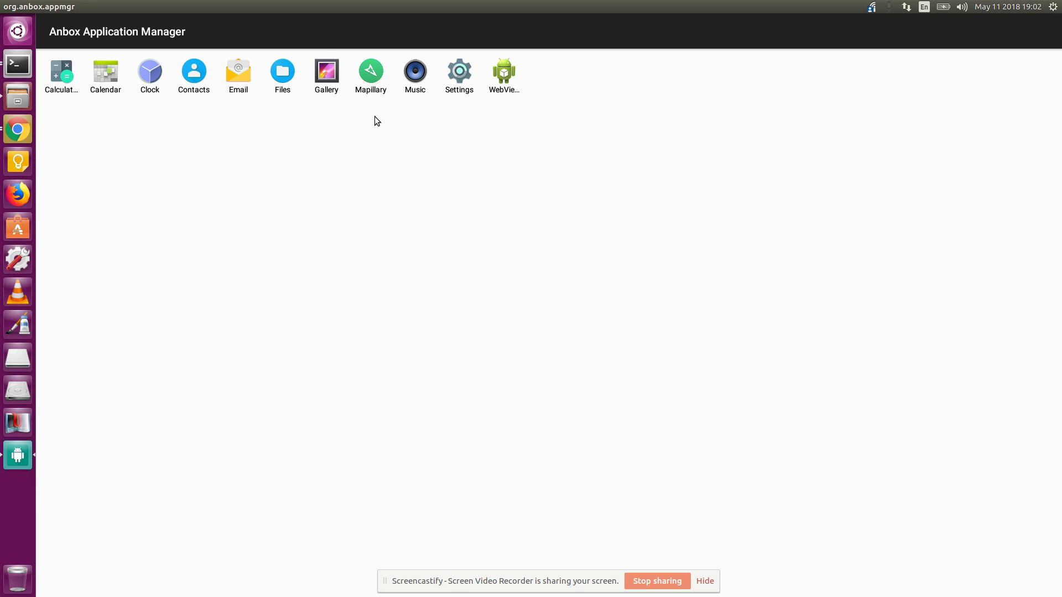
Step: Close the fish terminal running anbox, confirming Close Terminal
{"action": "key", "text": "alt+Tab"}
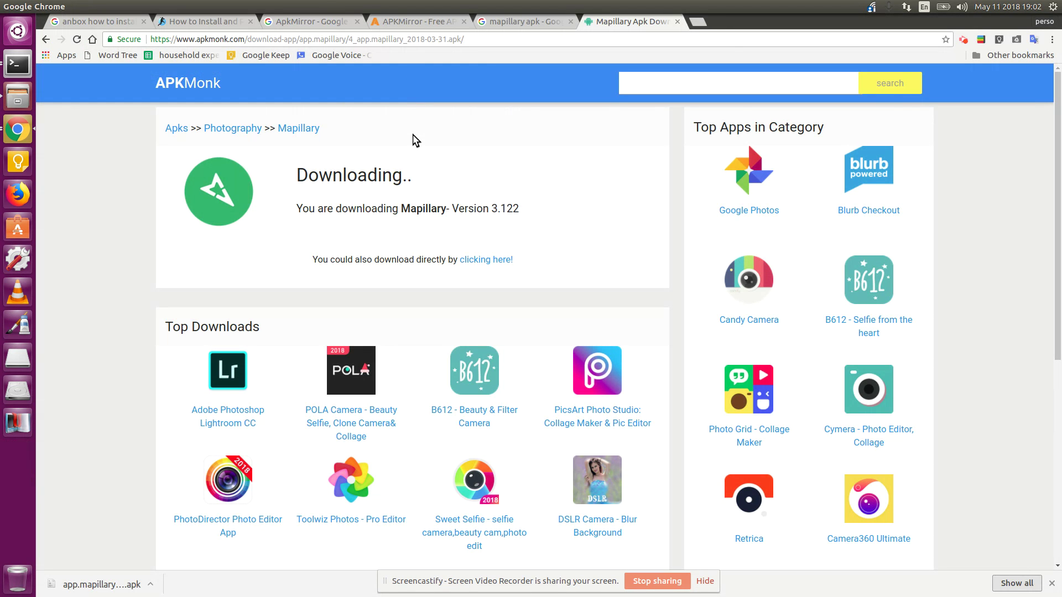
{"action": "key", "text": "alt+Tab"}
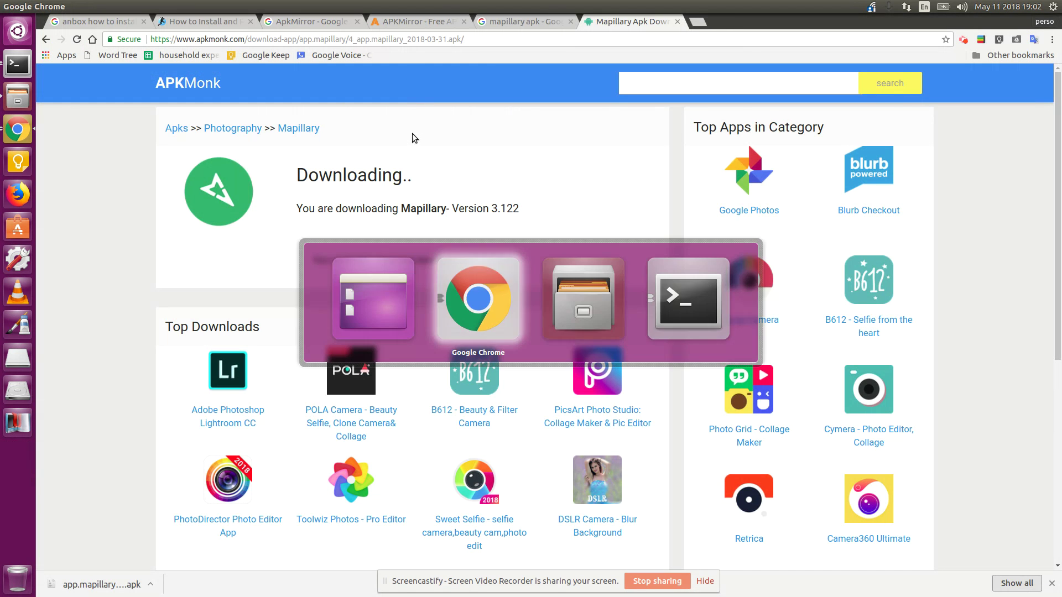
{"action": "key", "text": "alt+Tab"}
{"action": "key", "text": "alt+Tab"}
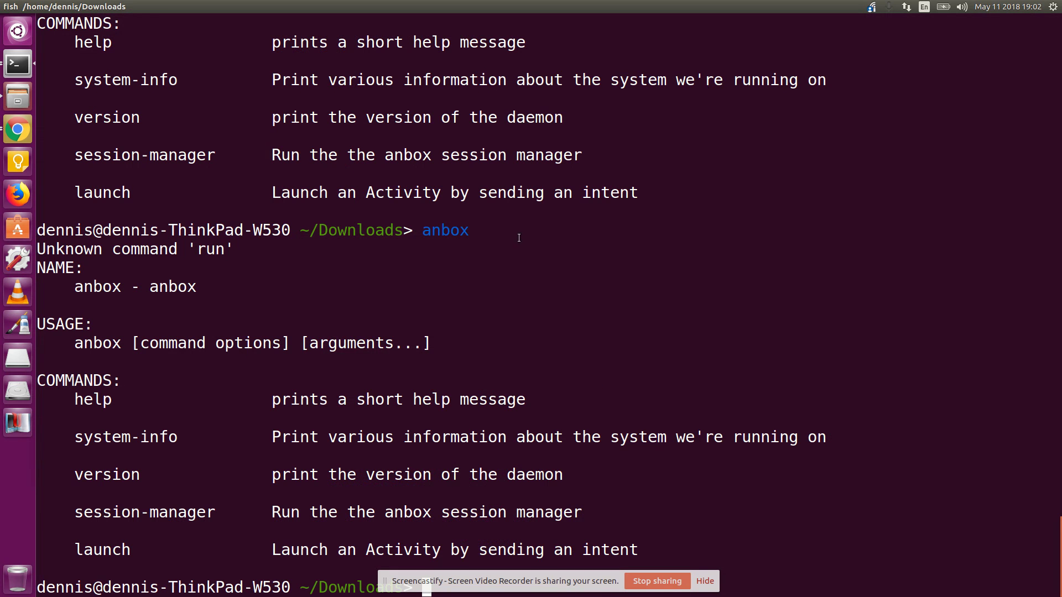
{"action": "key", "text": "alt+F4"}
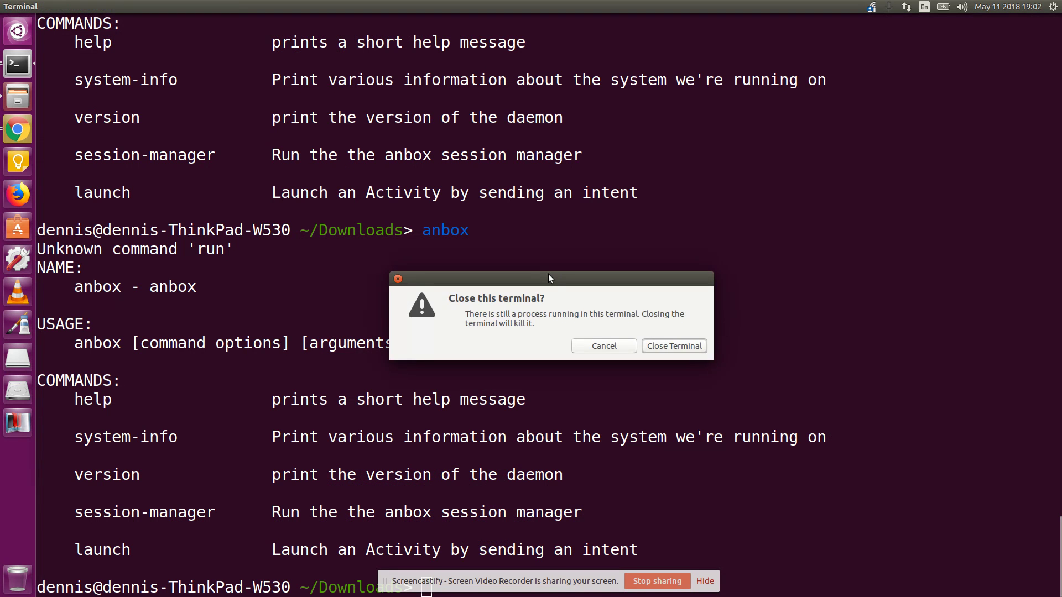
{"action": "left_click", "coordinate": [661, 345]}
Step: Close the terminal showing the android-tools-adb and fastboot install output
{"action": "key", "text": "alt+Tab"}
{"action": "key", "text": "alt+Tab"}
{"action": "key", "text": "alt+Tab"}
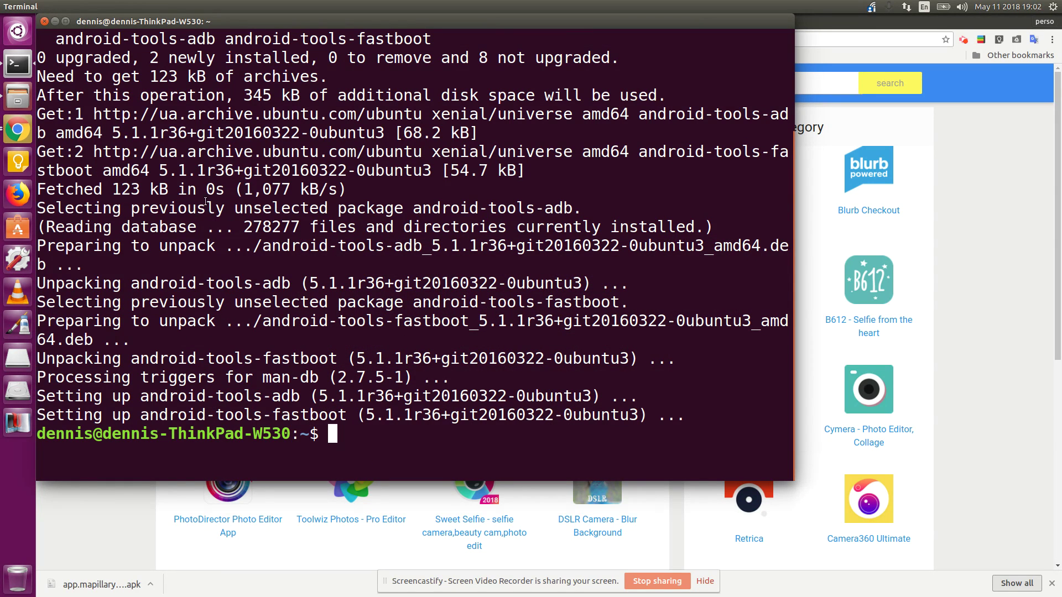
{"action": "left_click_drag", "start_coordinate": [347, 398], "coordinate": [449, 412]}
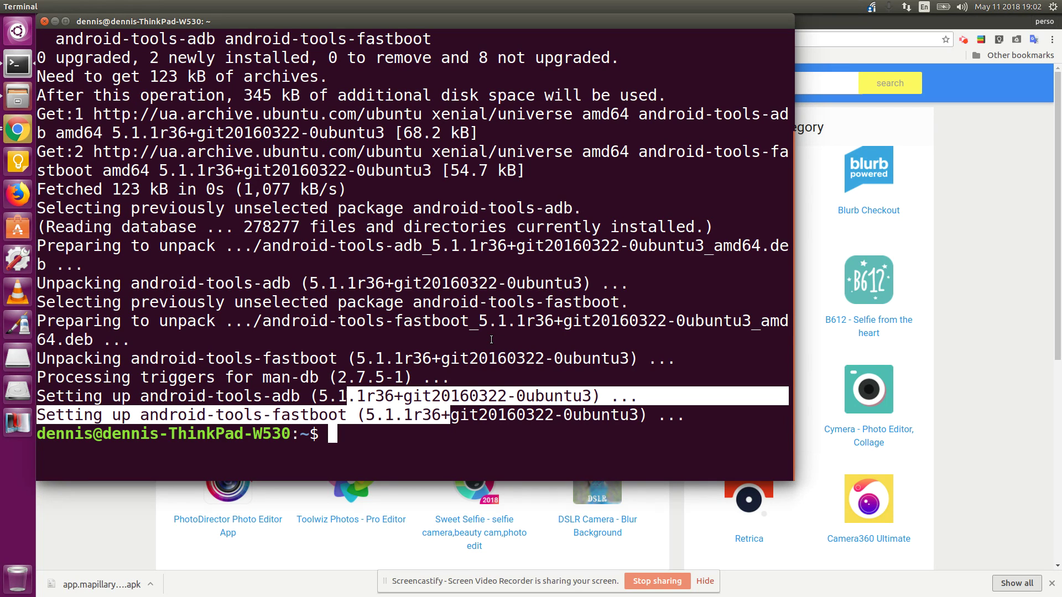
{"action": "left_click", "coordinate": [344, 441]}
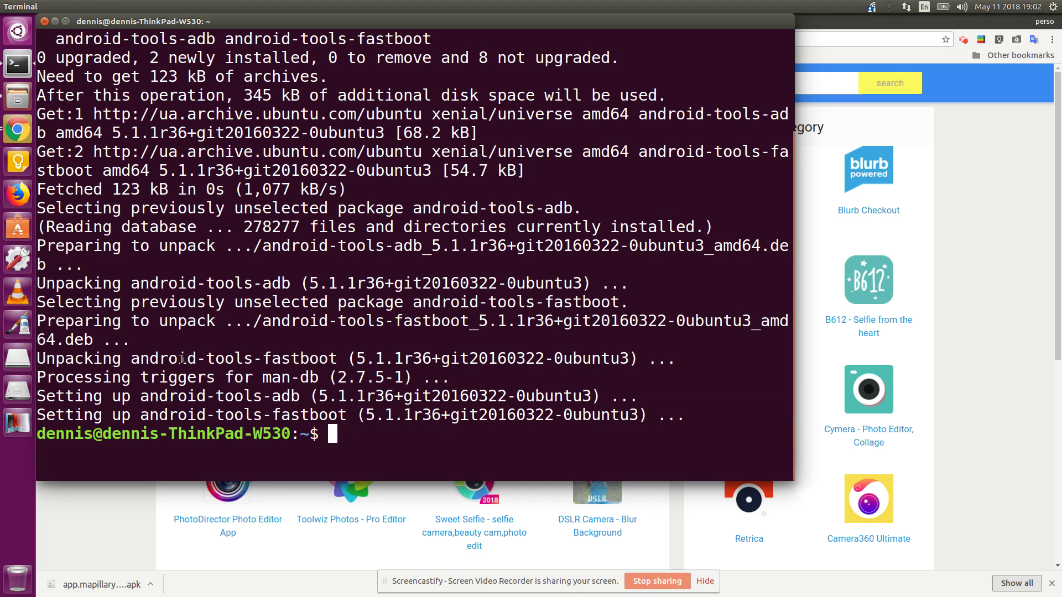
{"action": "left_click_drag", "start_coordinate": [80, 24], "coordinate": [149, 24]}
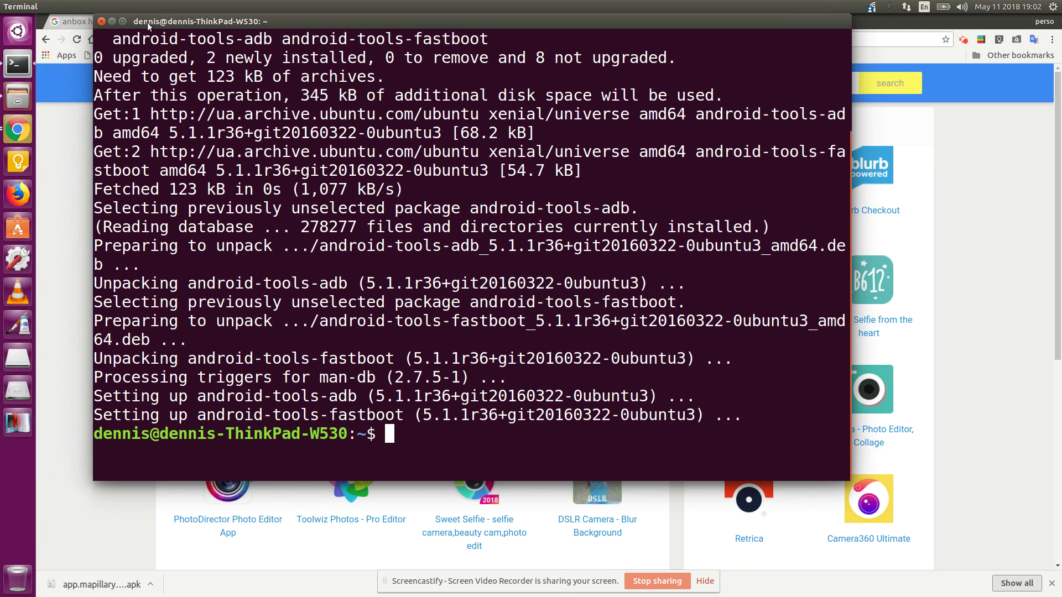
{"action": "left_click", "coordinate": [101, 23]}
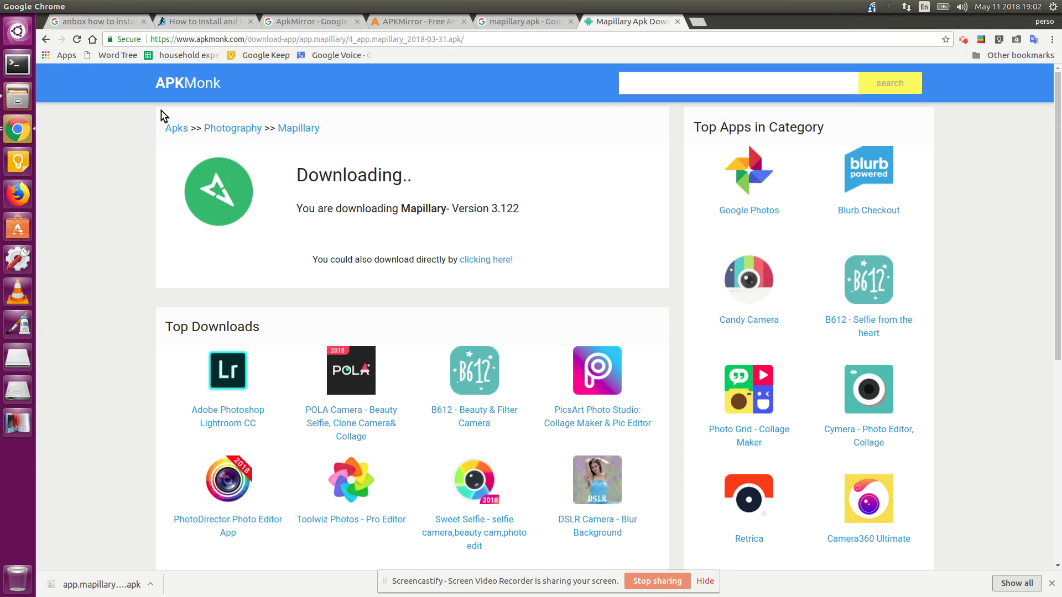
Step: Launch Anbox from the Dash, maximize the Application Manager, and open Android Settings
{"action": "key", "text": "super"}
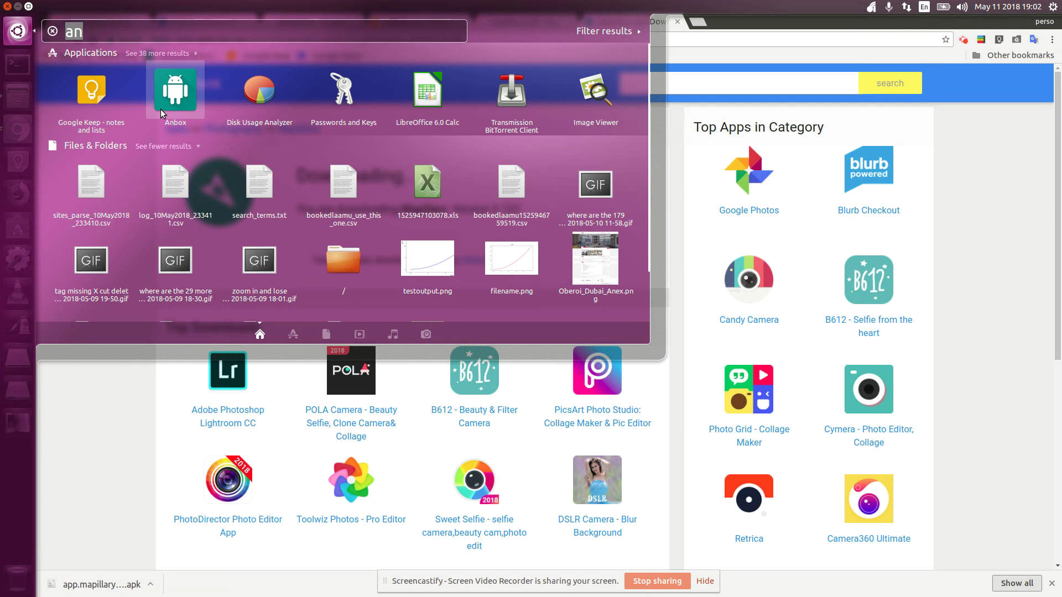
{"action": "left_click", "coordinate": [172, 98]}
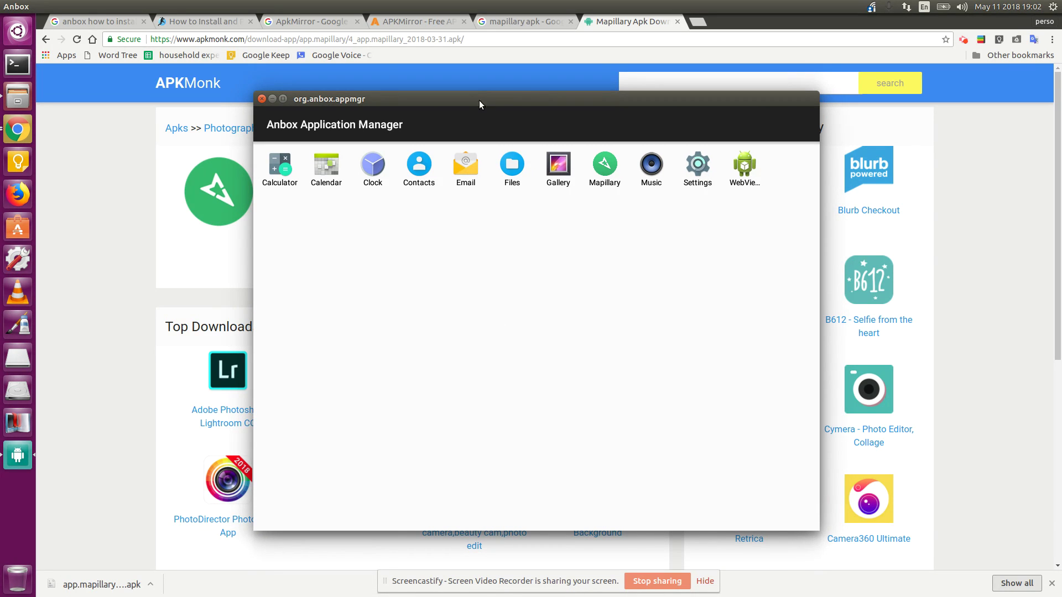
{"action": "double_click", "coordinate": [480, 103]}
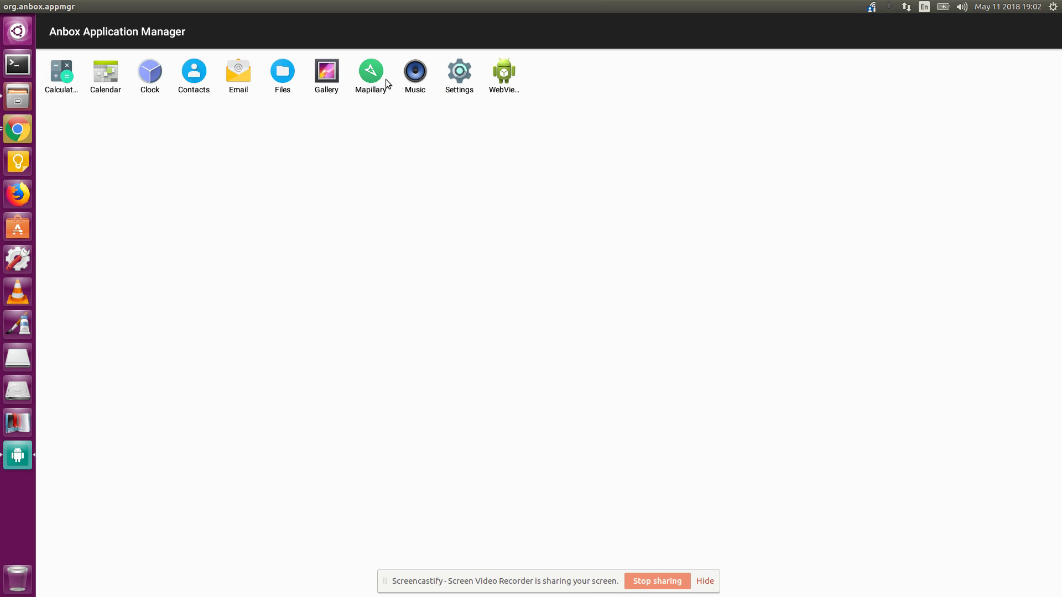
{"action": "left_click", "coordinate": [465, 79]}
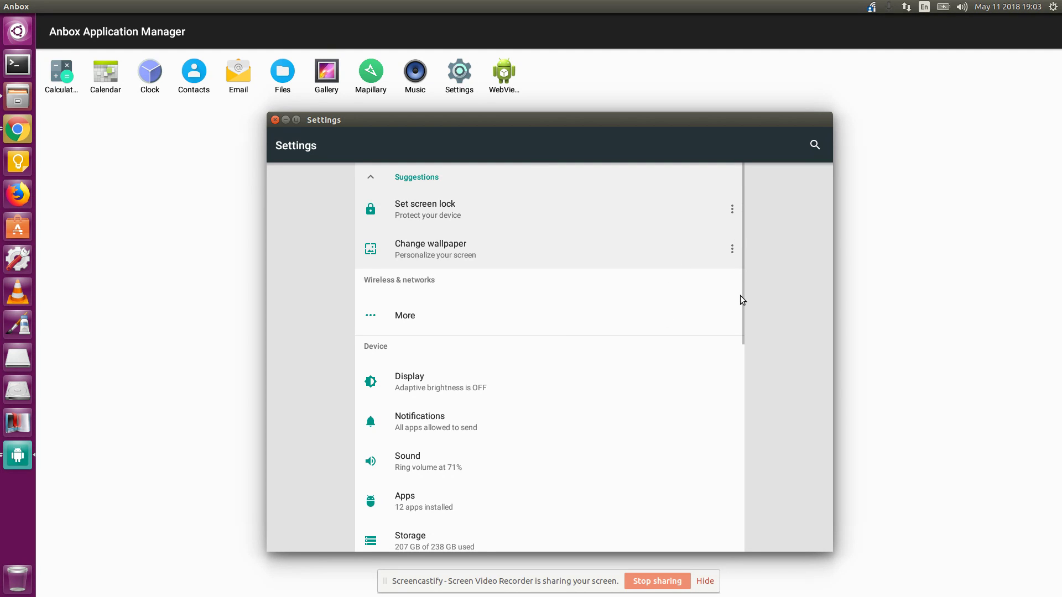
{"action": "scroll", "coordinate": [457, 383], "scroll_direction": "down", "scroll_amount": 3}
{"action": "left_click", "coordinate": [434, 383]}
{"action": "left_click", "coordinate": [433, 383]}
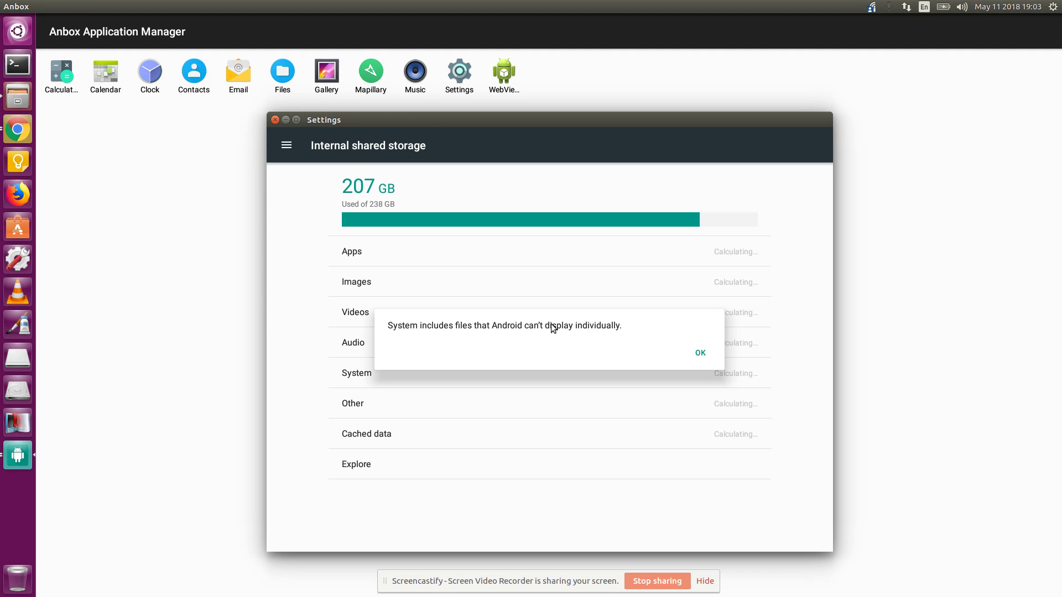
{"action": "left_click", "coordinate": [698, 355]}
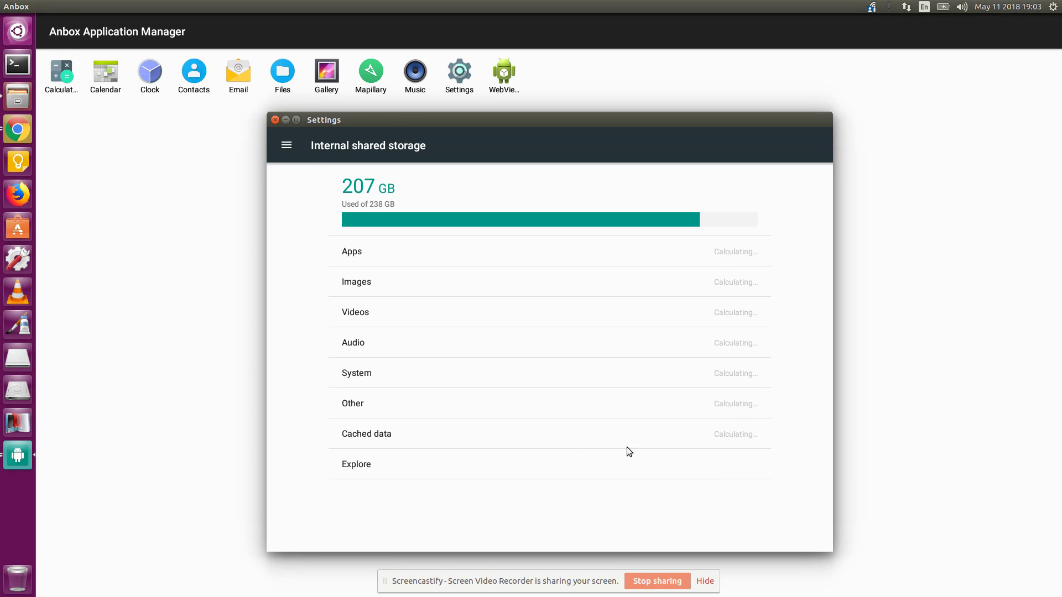
{"action": "left_click", "coordinate": [275, 120]}
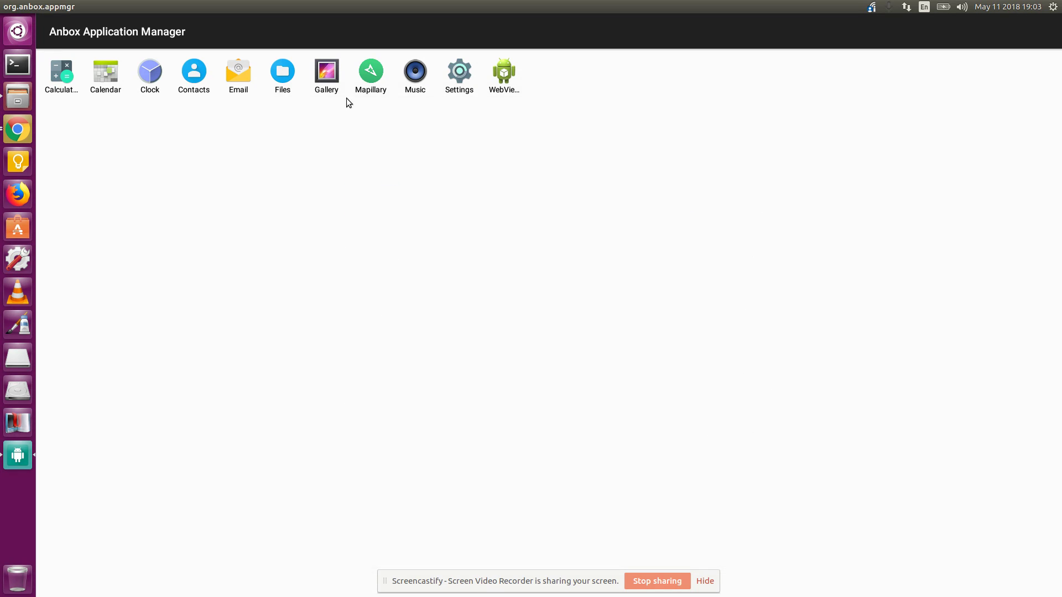
Step: Launch Mapillary from the Application Manager's app grid
{"action": "left_click", "coordinate": [371, 75]}
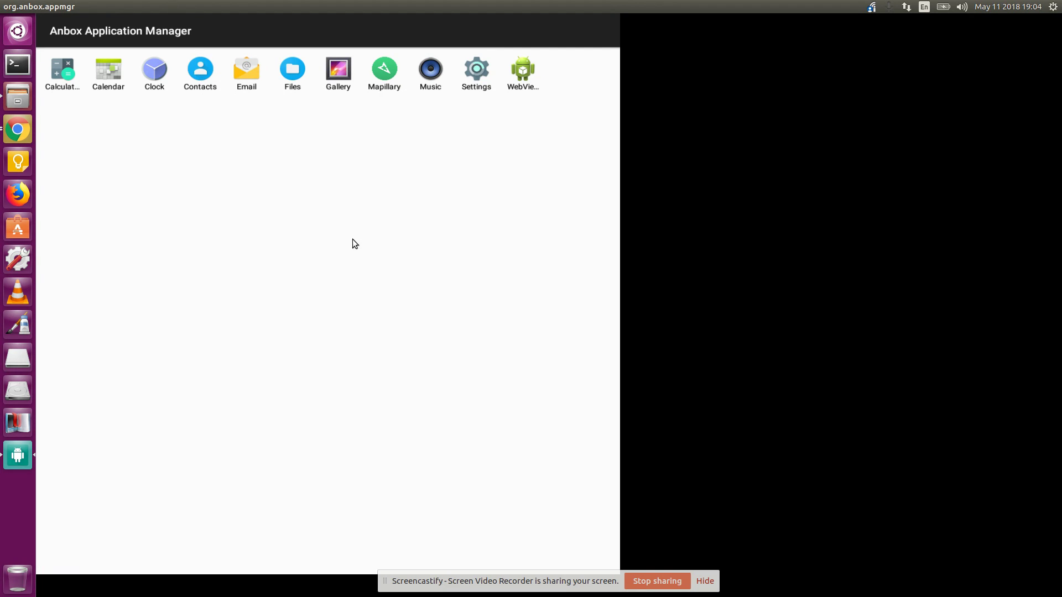
Step: Toggle the manager window between restored and maximized until the app grid reappears
{"action": "double_click", "coordinate": [476, 5]}
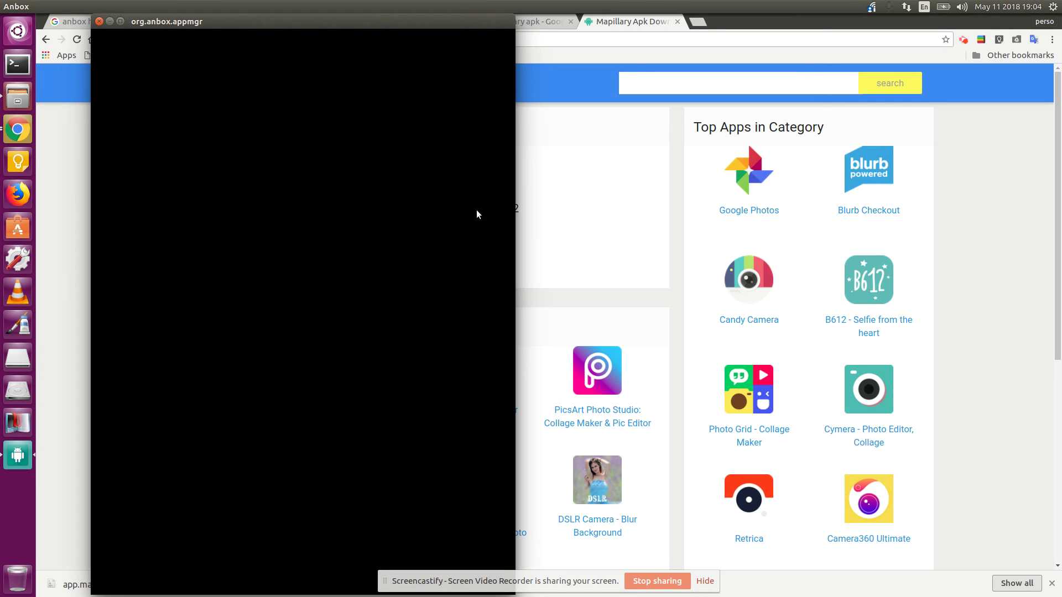
{"action": "double_click", "coordinate": [309, 20]}
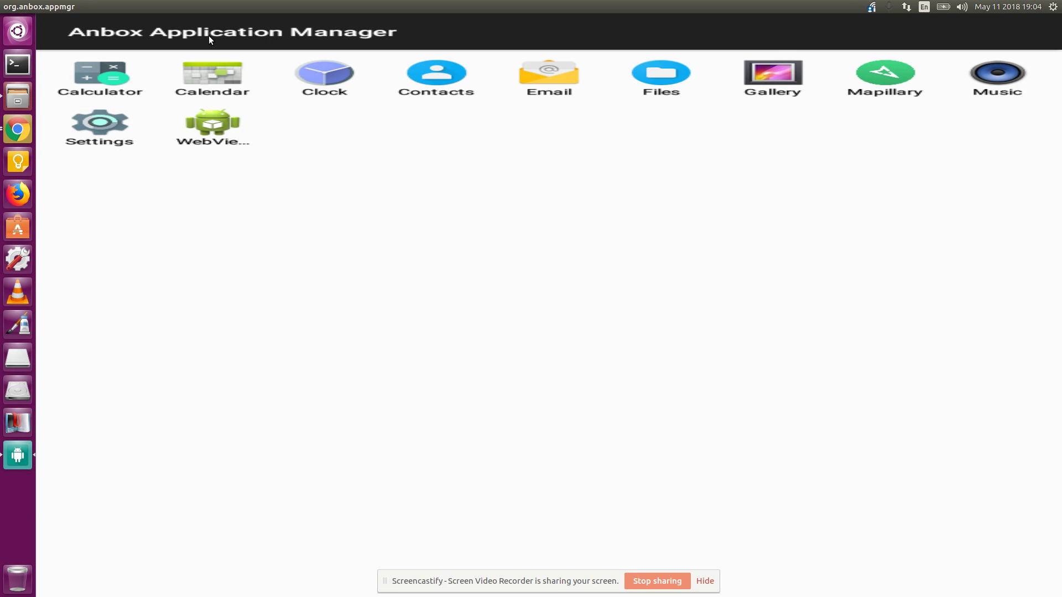
{"action": "double_click", "coordinate": [292, 17]}
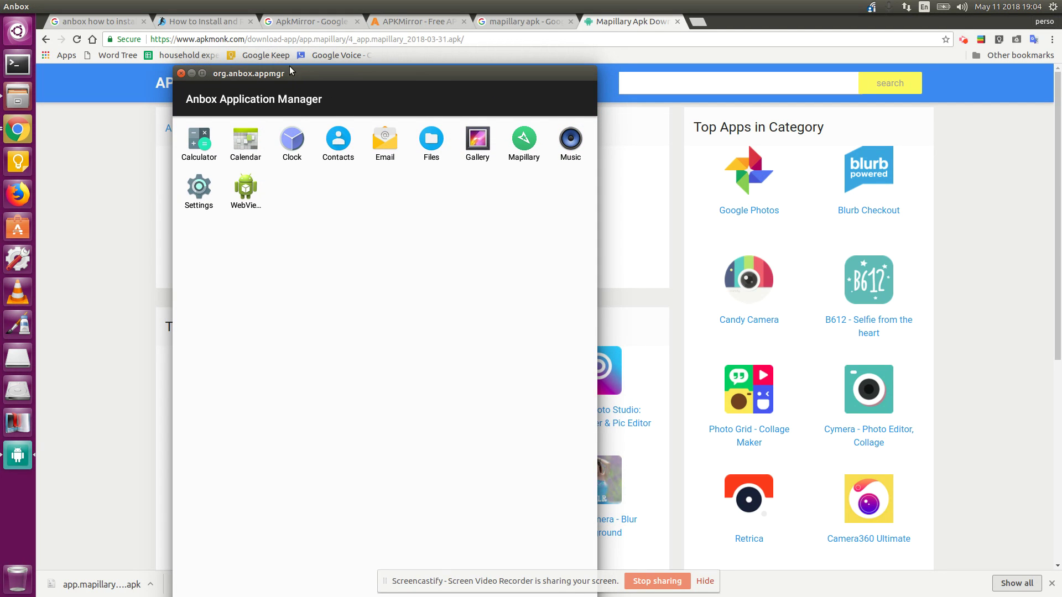
{"action": "double_click", "coordinate": [288, 74]}
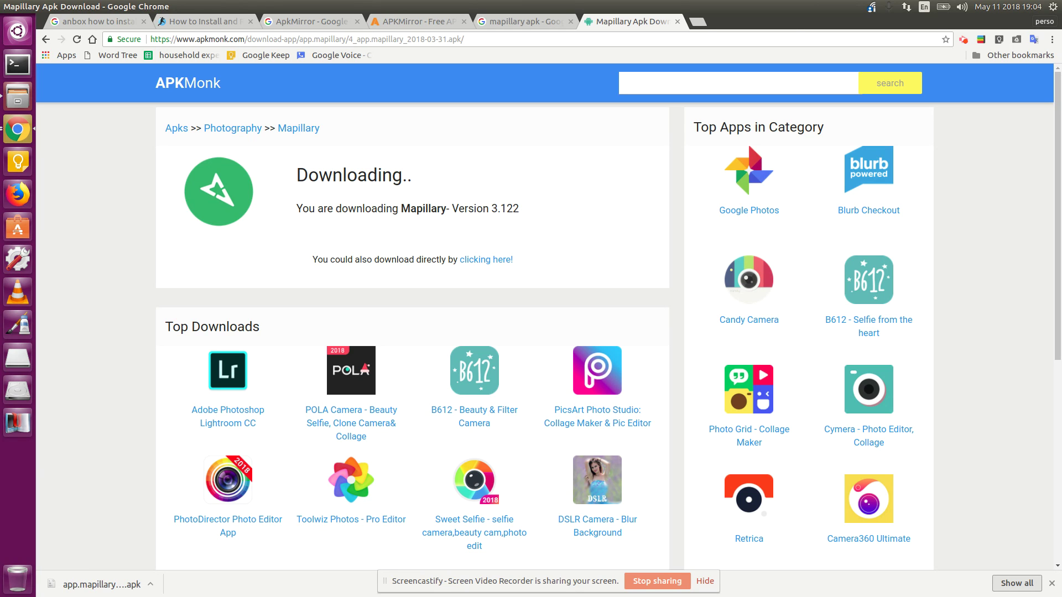
Step: In a new tab, search 'anbox' and go to the anbox.io suggestion
{"action": "key", "text": "ctrl+t"}
{"action": "type", "text": "an"}
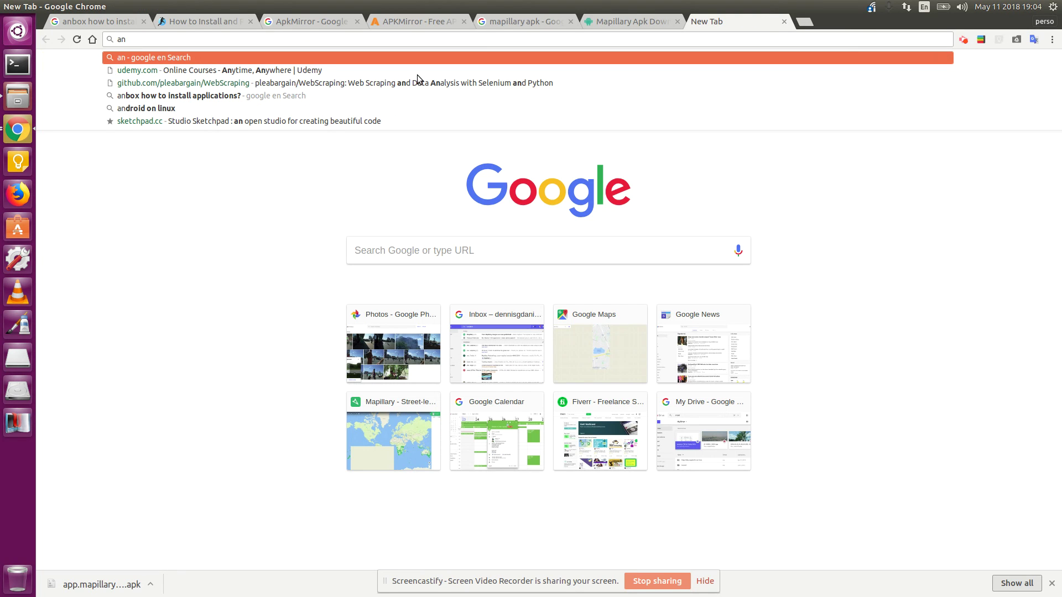
{"action": "type", "text": "box"}
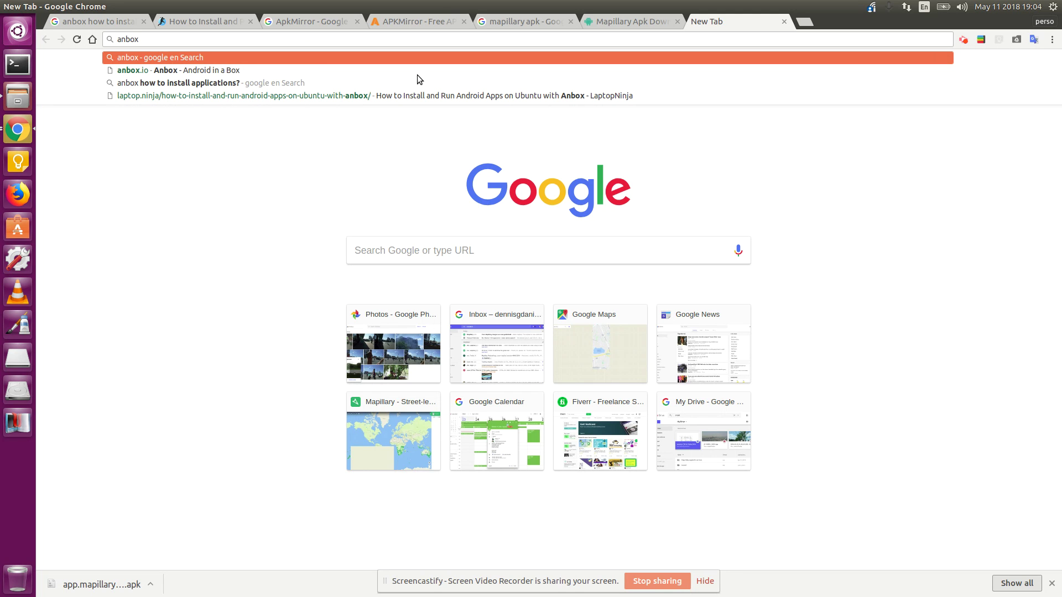
{"action": "key", "text": "Down"}
{"action": "key", "text": "Return"}
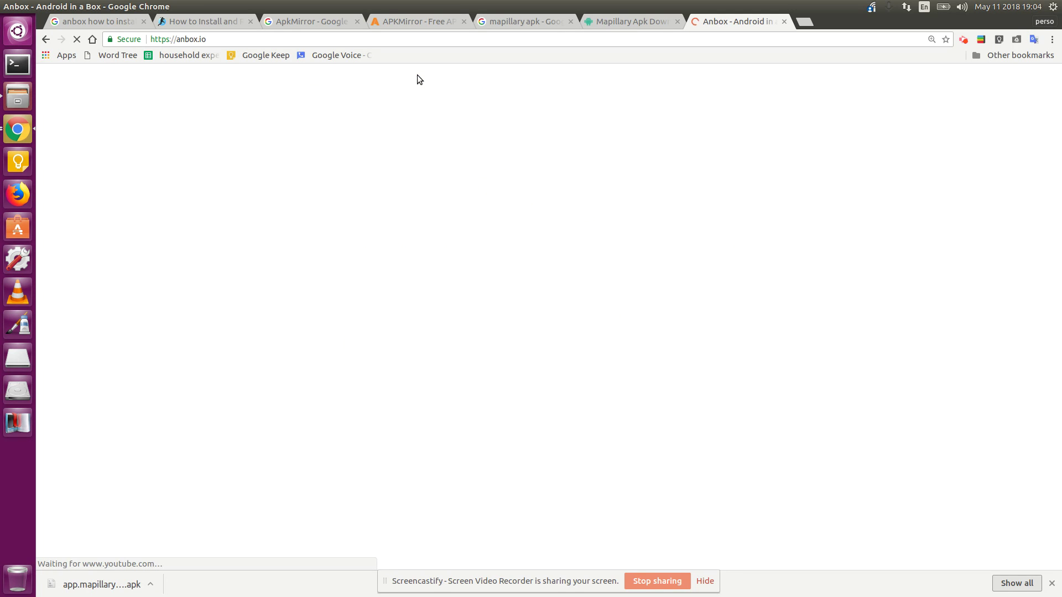